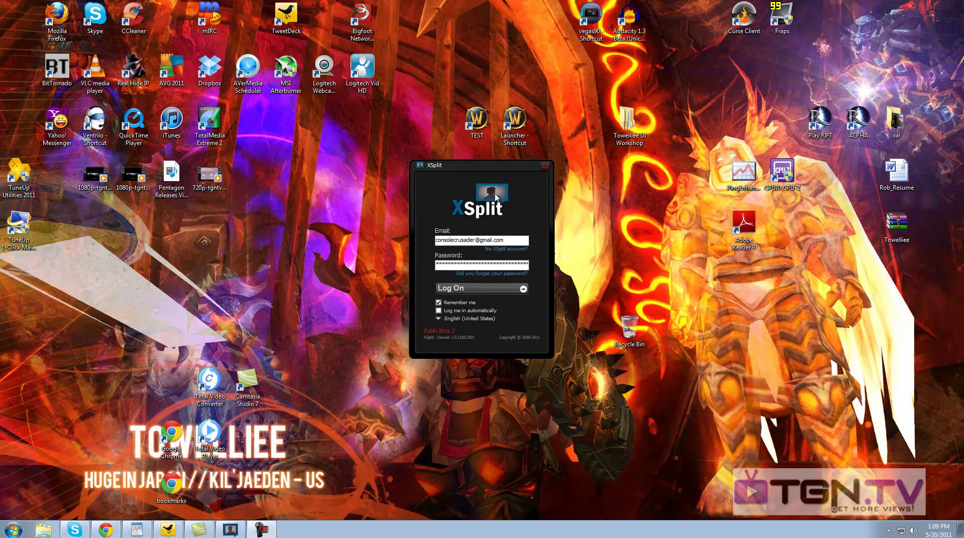
Step: Log on to XSplit and close the Latest News panel to reveal empty Scene 1
click(475, 288)
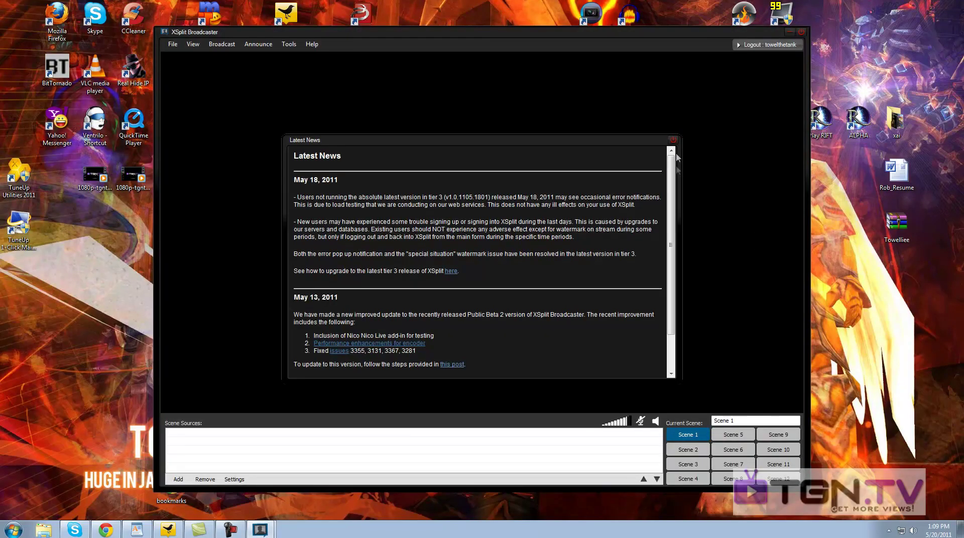
click(674, 141)
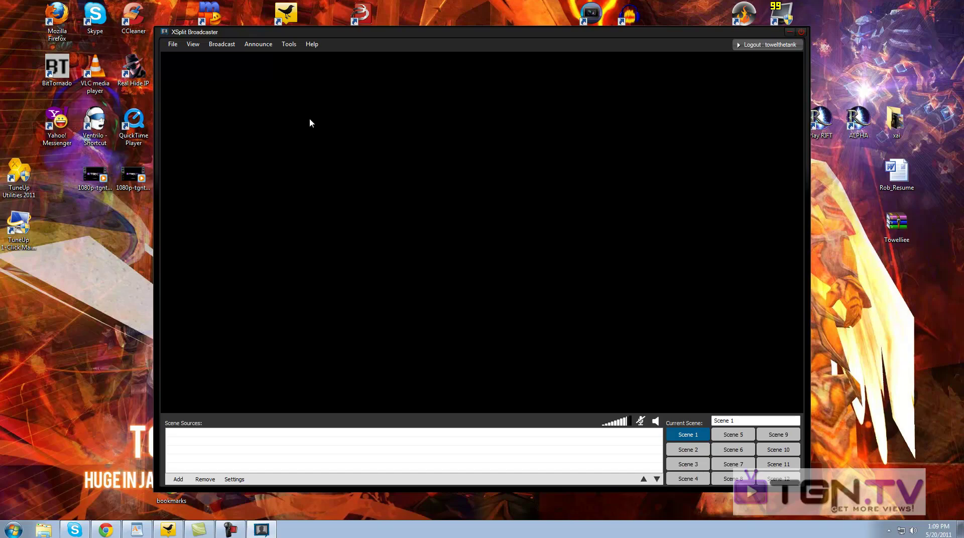
Step: In User Settings, keep Razer Megalodon as the microphone and view the Channels list
click(288, 44)
click(297, 61)
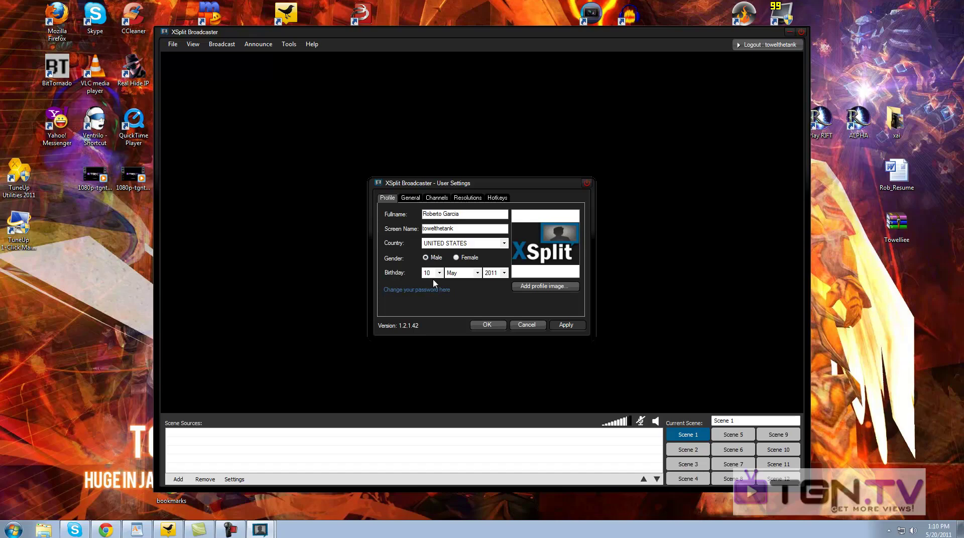
click(415, 199)
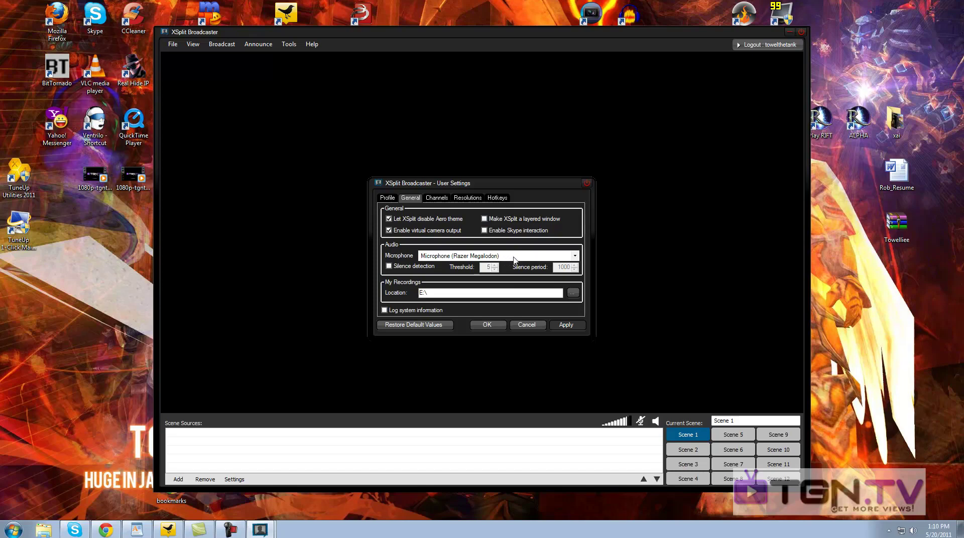
click(575, 257)
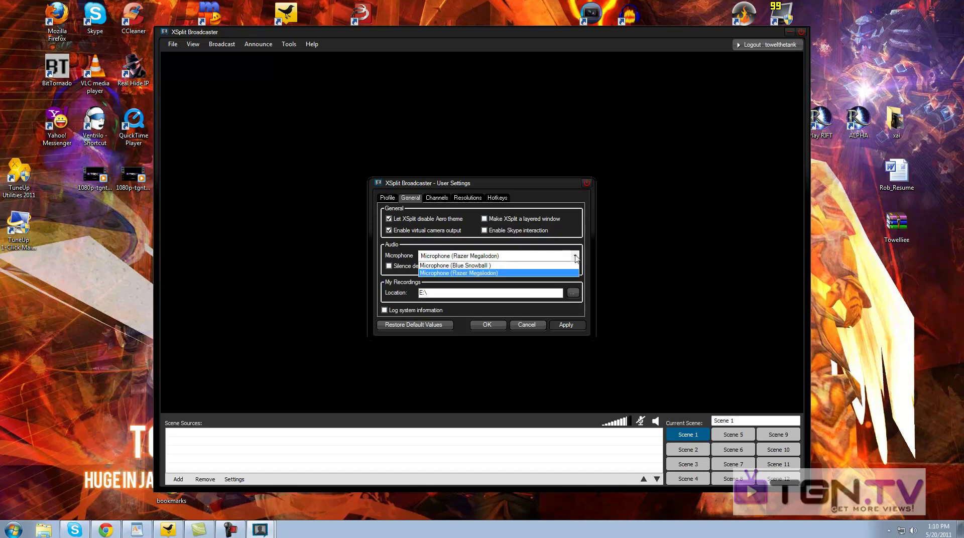
click(576, 258)
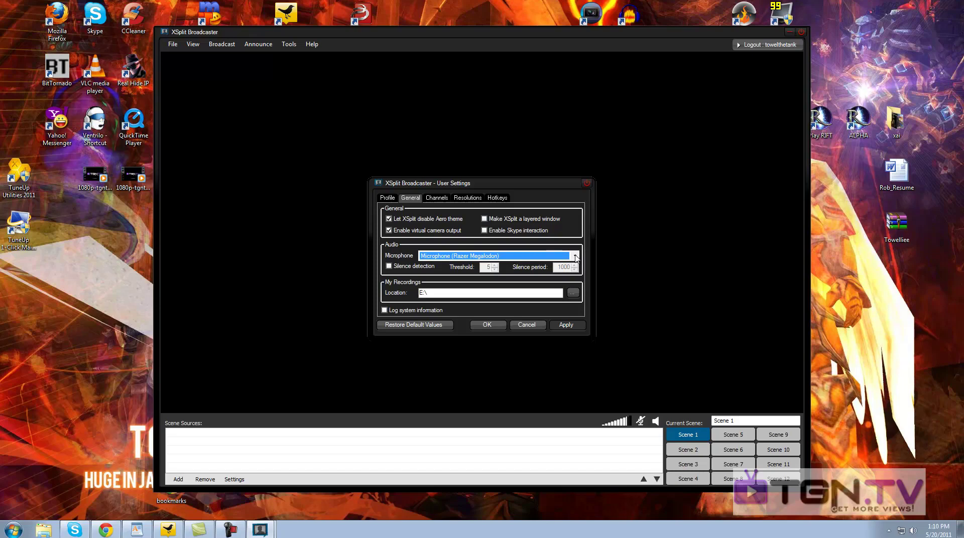
click(434, 199)
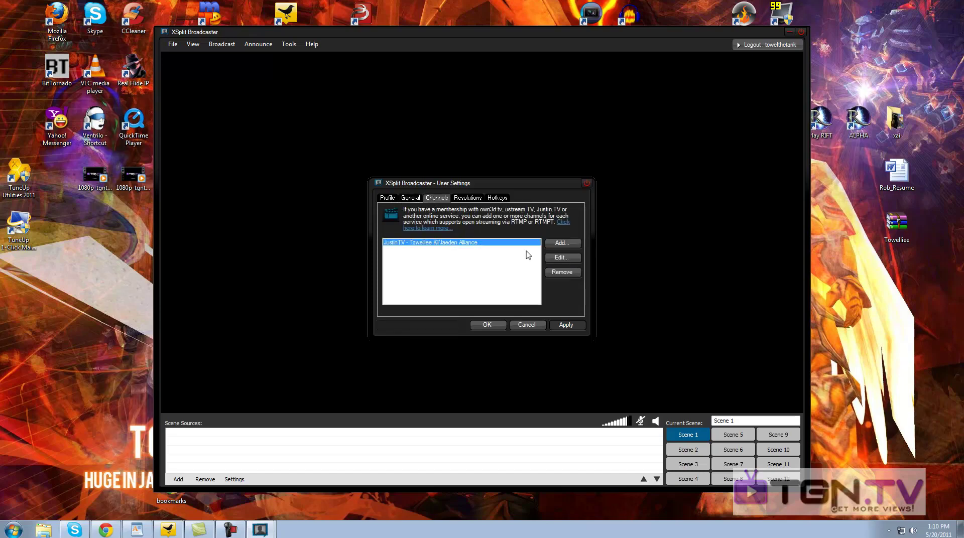
Step: Replace the old channel with a new JustinTV channel, entering the account username and password
click(553, 274)
click(558, 245)
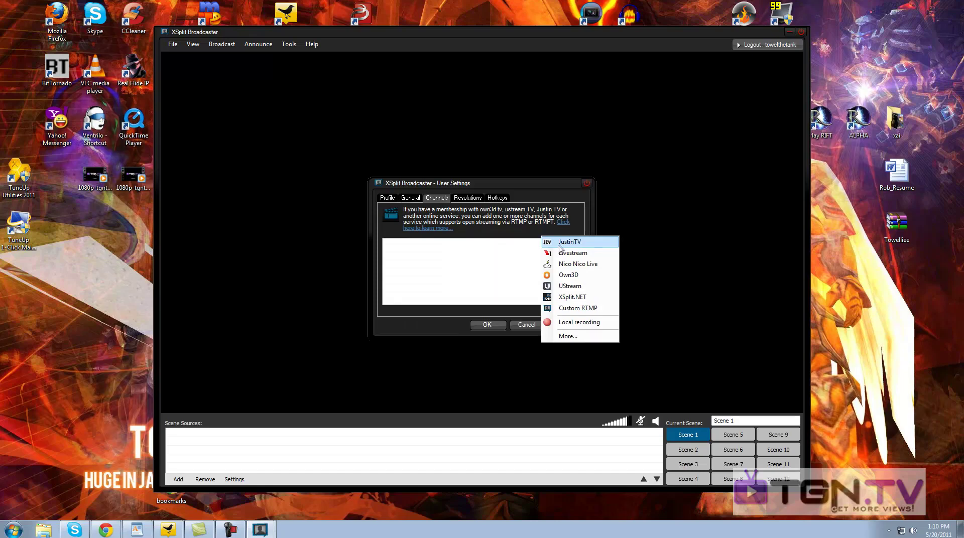
click(560, 244)
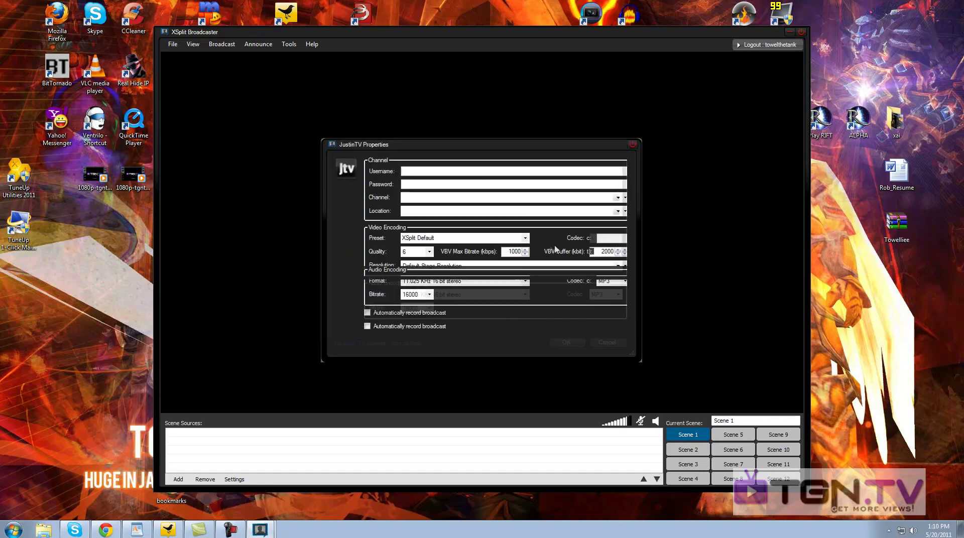
click(447, 171)
text(towelliee)
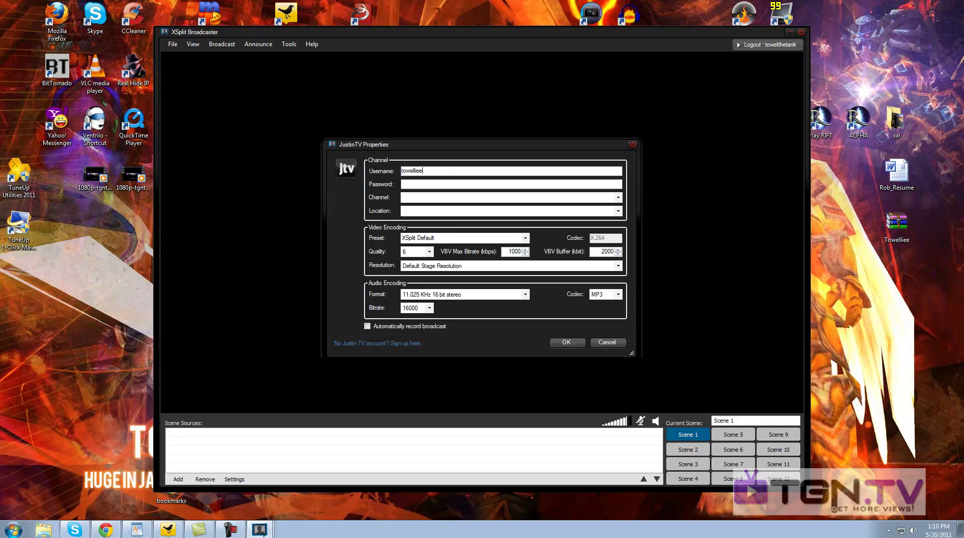
key(Tab)
text(**********)
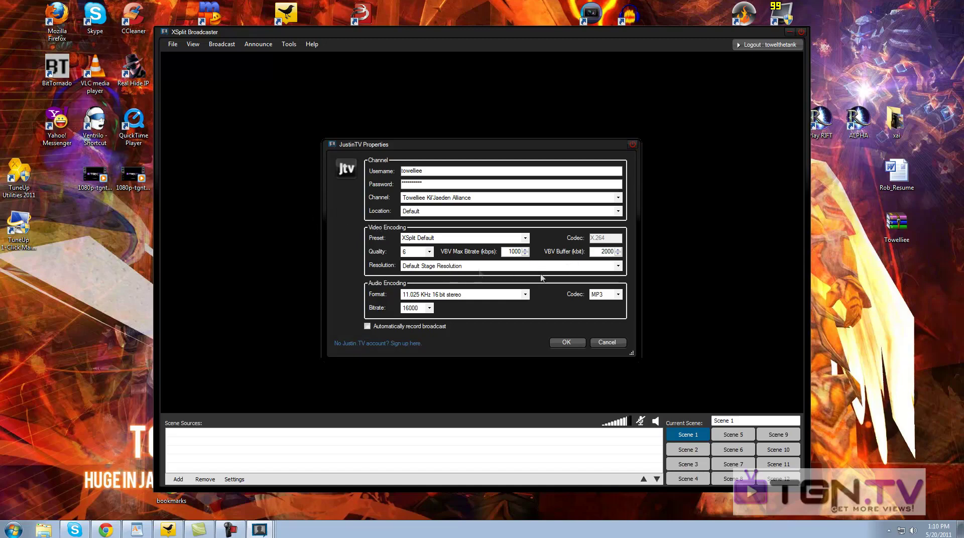
Step: Set the JustinTV video quality to 7 and max video bitrate to 1500
click(430, 252)
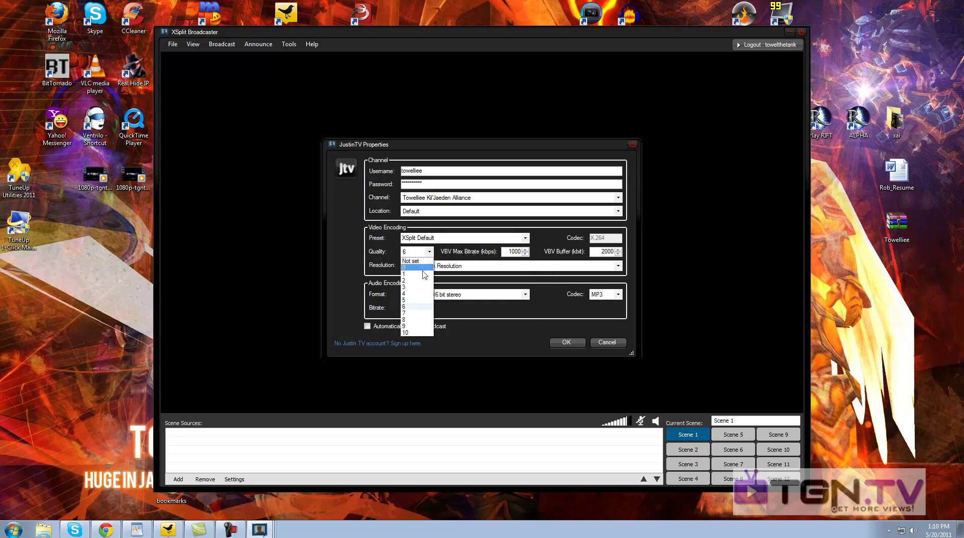
click(415, 313)
click(525, 250)
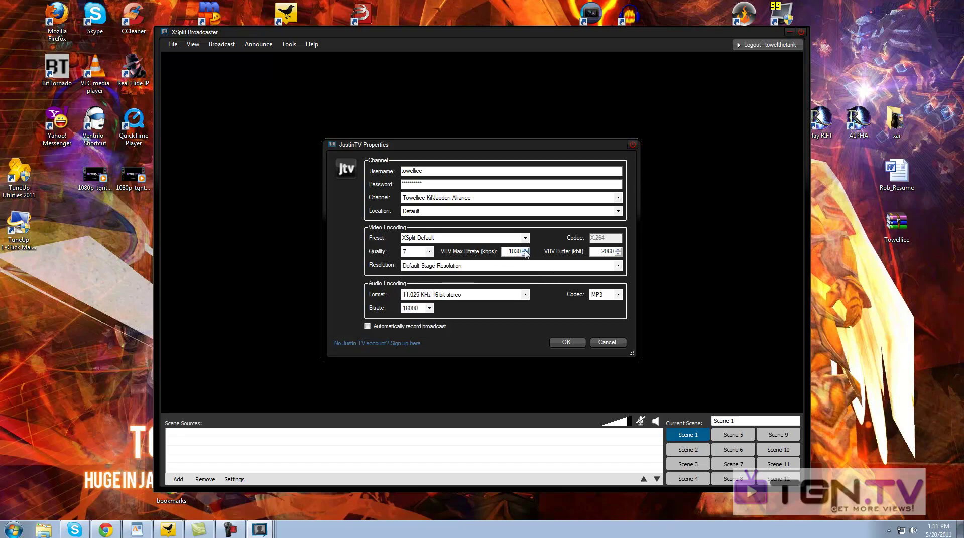
click(526, 251)
click(525, 250)
click(446, 266)
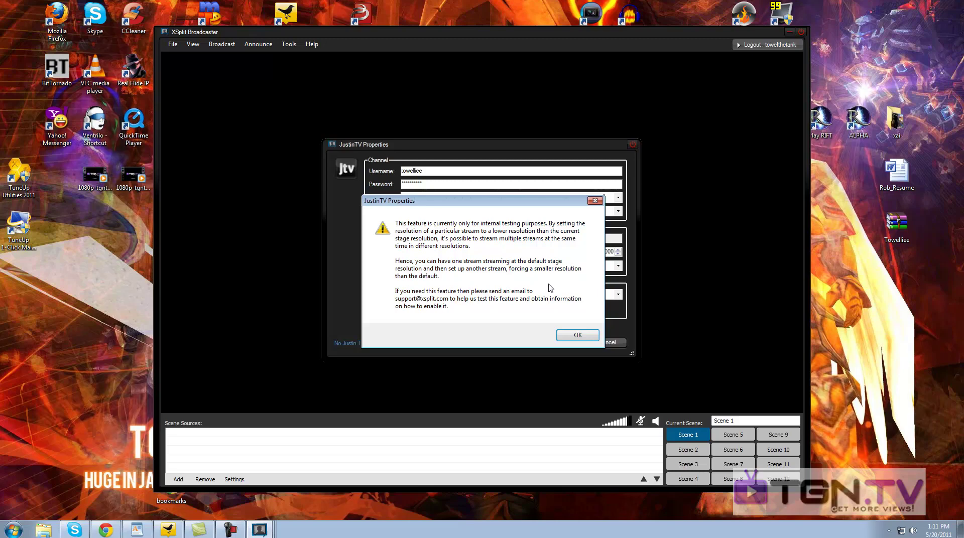
click(569, 335)
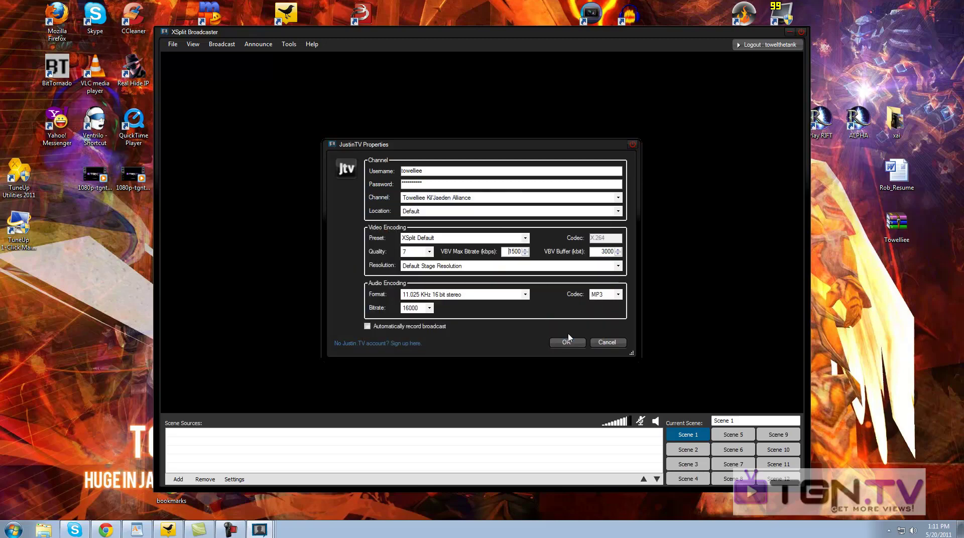
Step: Set audio to 44.100 KHz 16 bit stereo at 128000 bitrate and save the channel
click(464, 296)
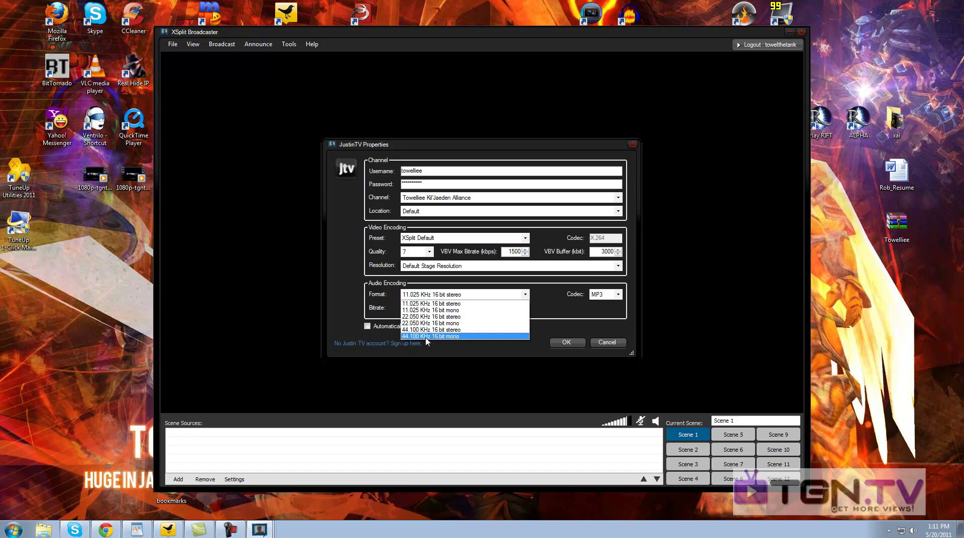
click(426, 337)
click(465, 297)
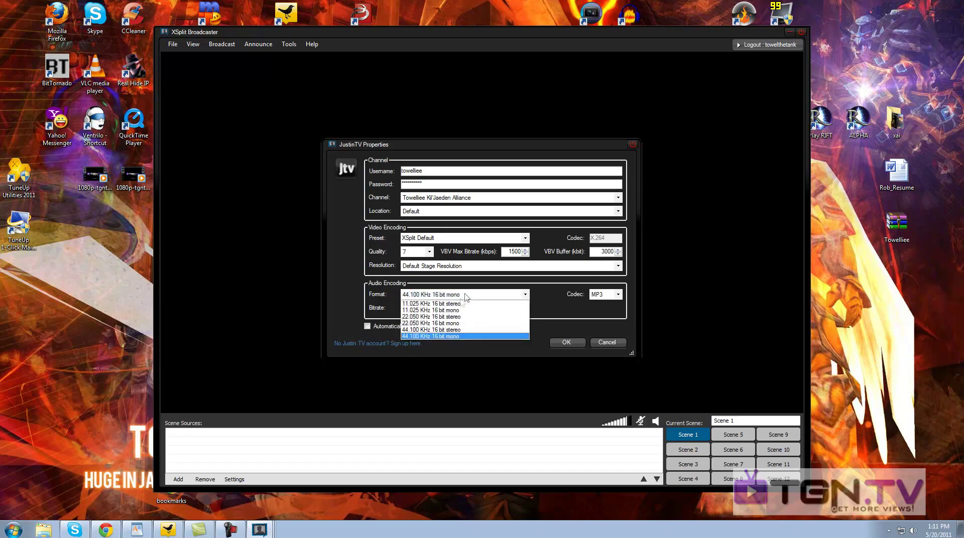
click(444, 331)
click(429, 308)
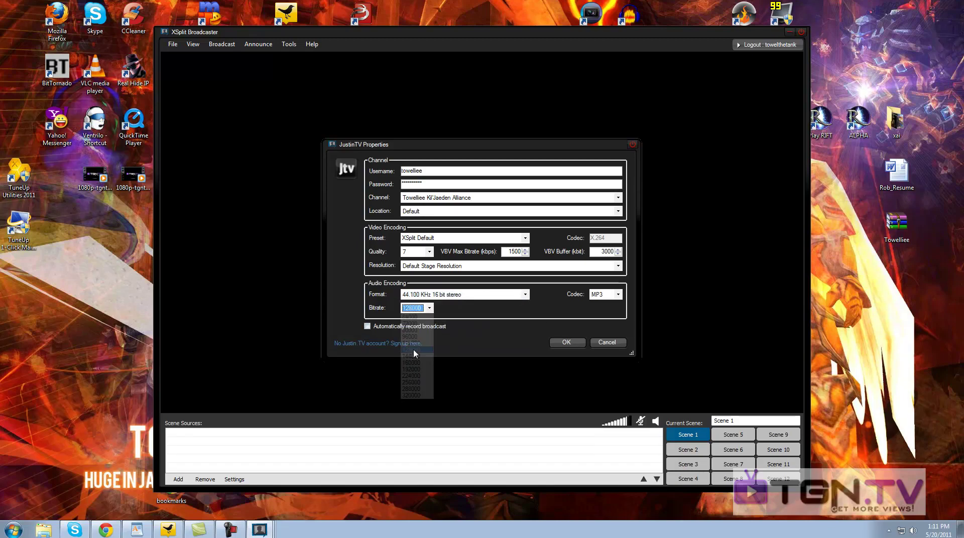
click(414, 350)
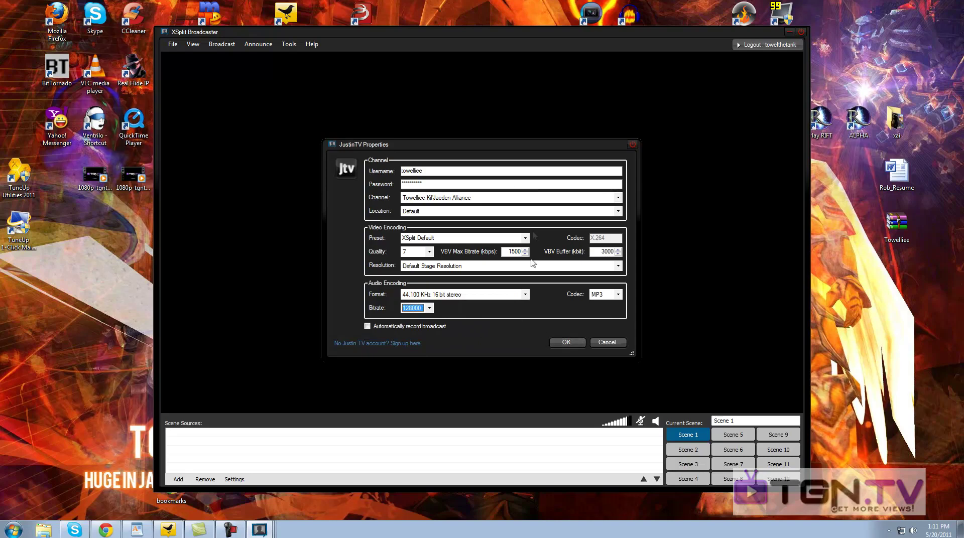
click(563, 344)
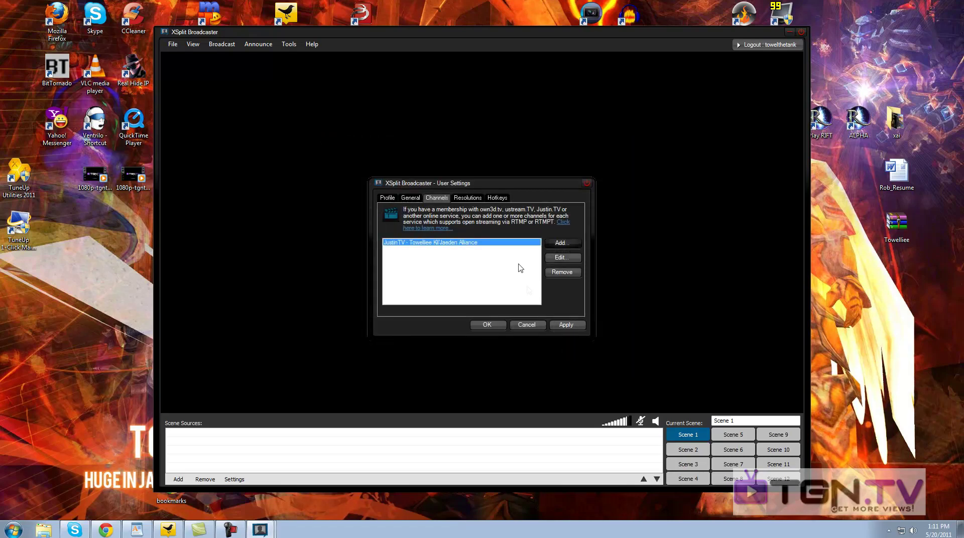
Step: Review the checked resolutions (1920x1080, 1280x720, 1024x768) and apply the settings
click(468, 197)
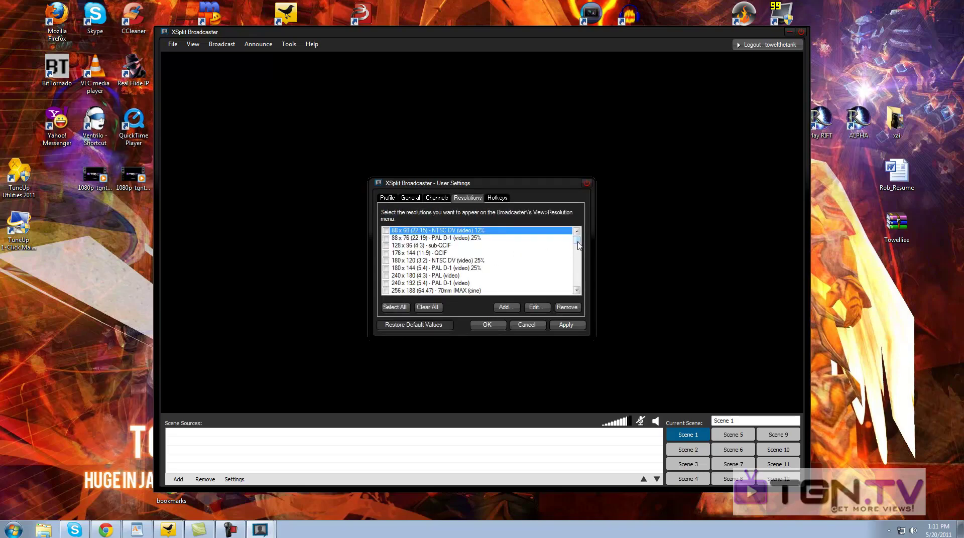
click(577, 290)
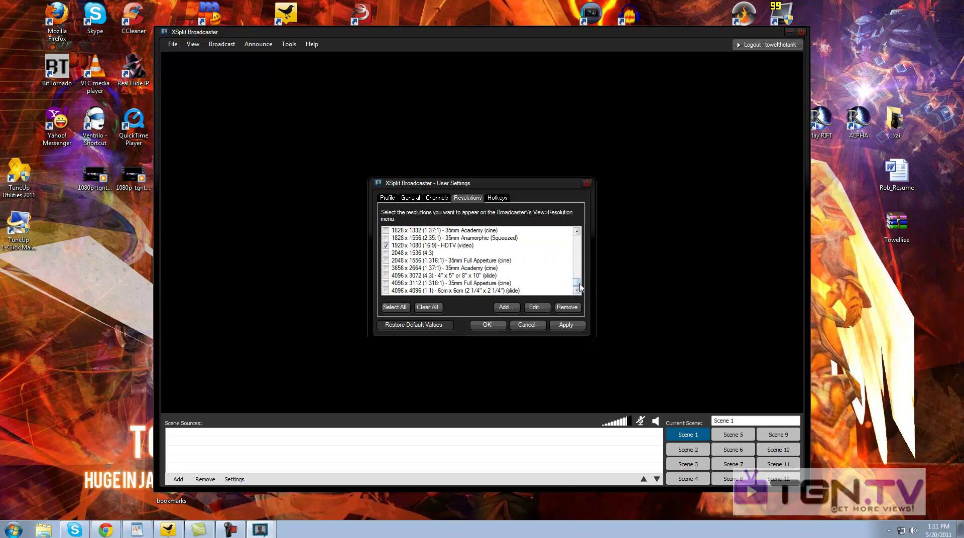
drag(578, 284, 578, 274)
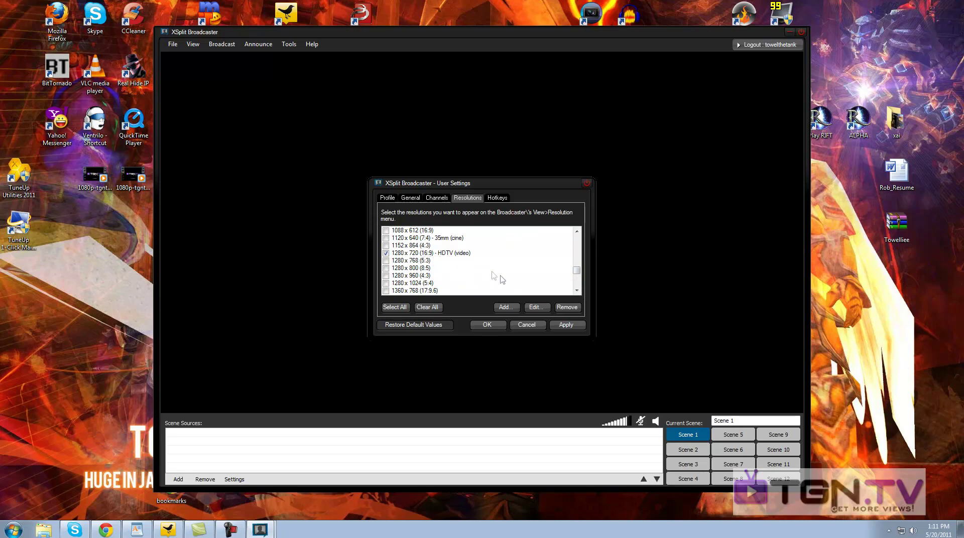
drag(575, 271, 575, 269)
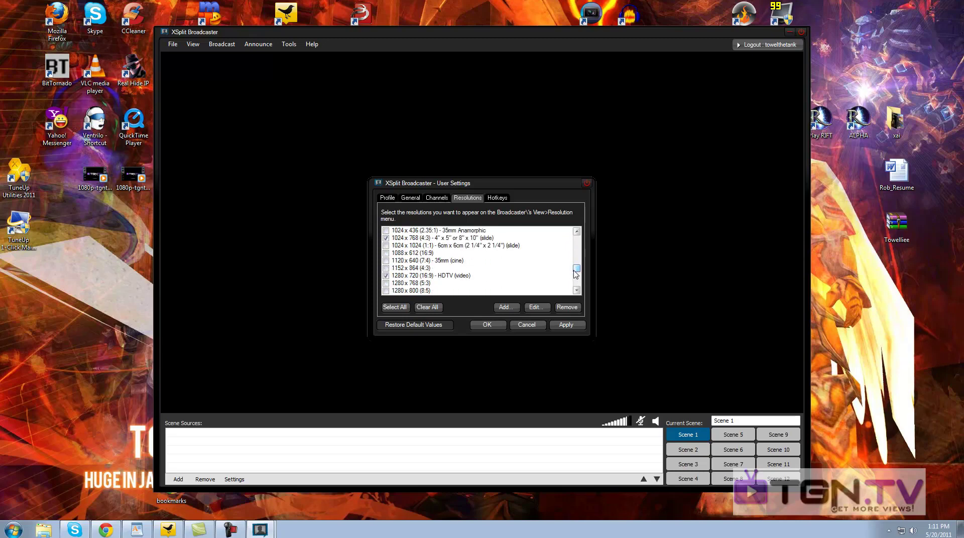
click(566, 325)
click(537, 298)
Step: Close User Settings and switch the scene transition effect from Fade to Hole
click(487, 325)
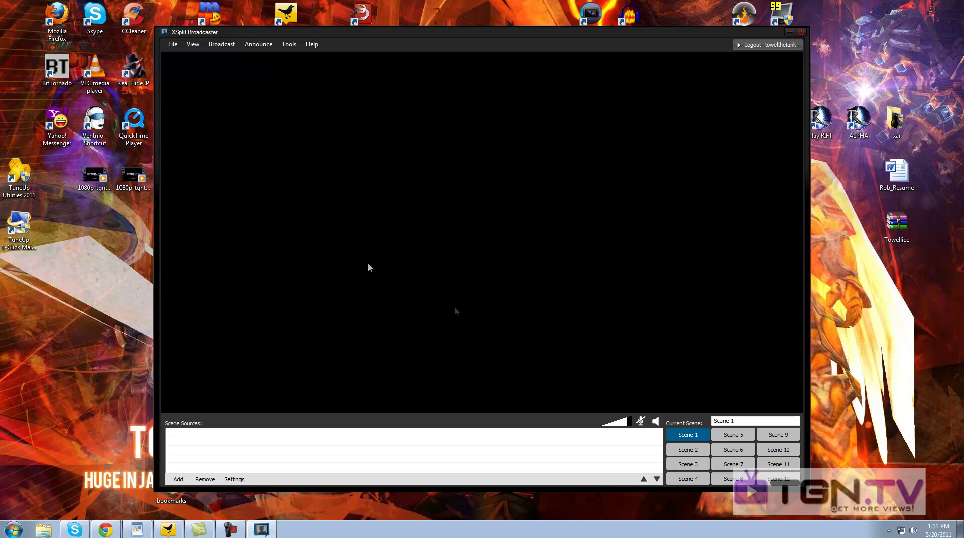
click(193, 44)
mouse_move(207, 55)
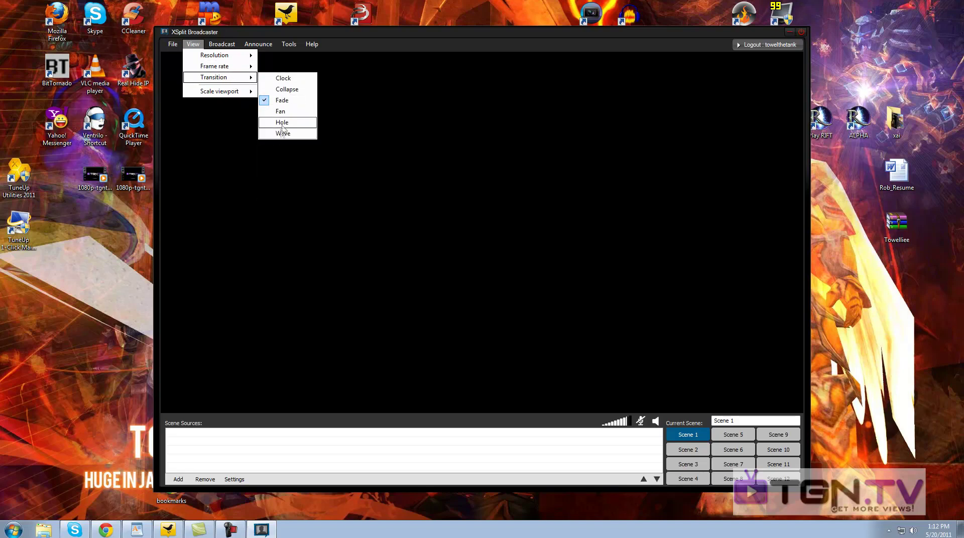
click(283, 125)
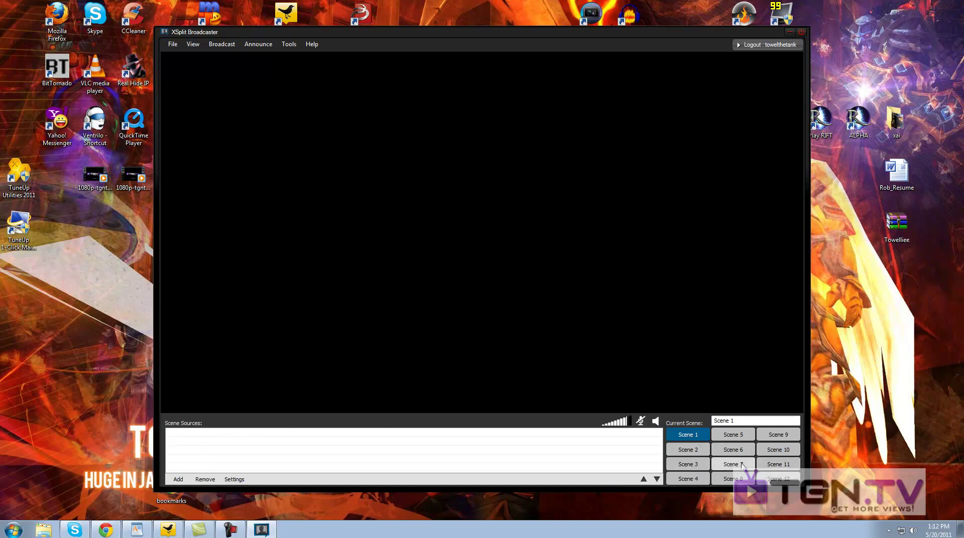
click(179, 479)
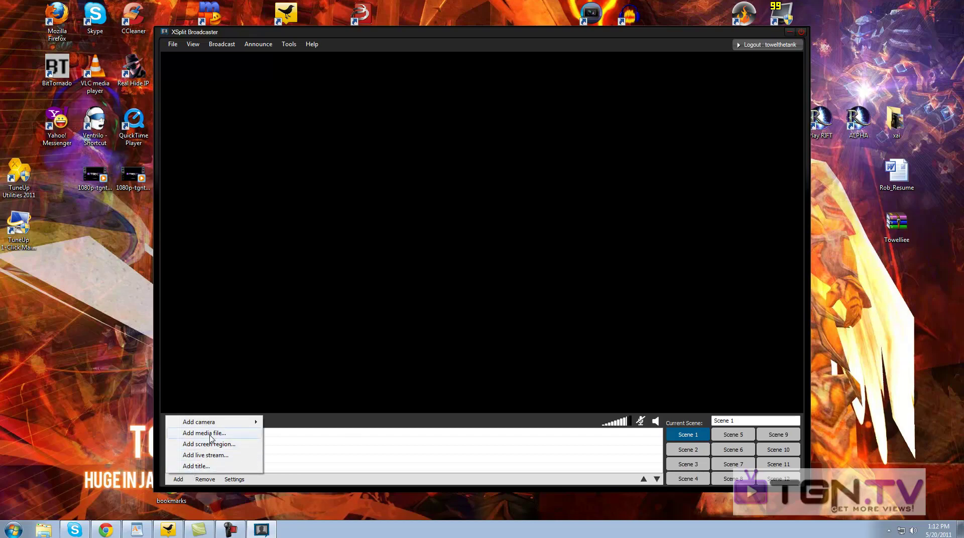
Step: Assign Shift+R as the Switch to Scene 2 hotkey and save the settings
click(288, 44)
click(297, 66)
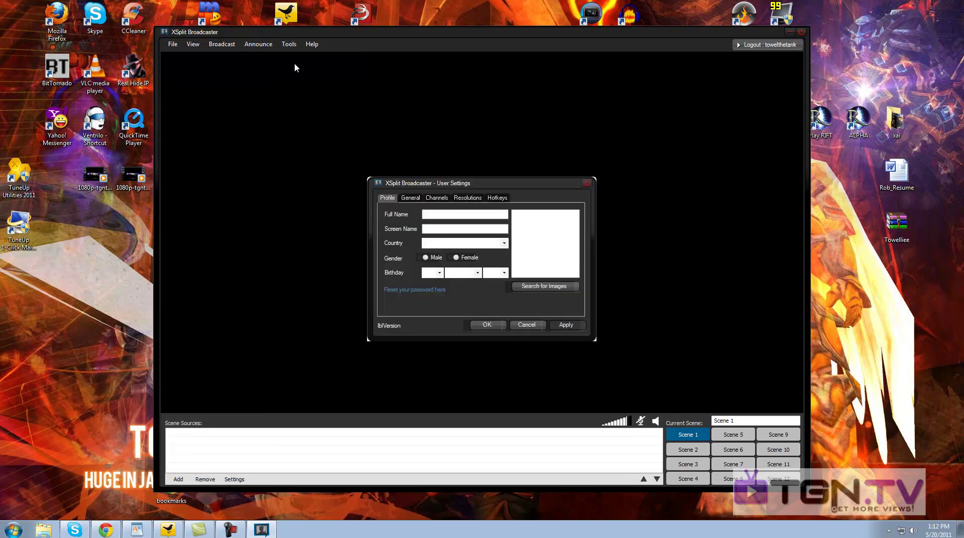
click(497, 198)
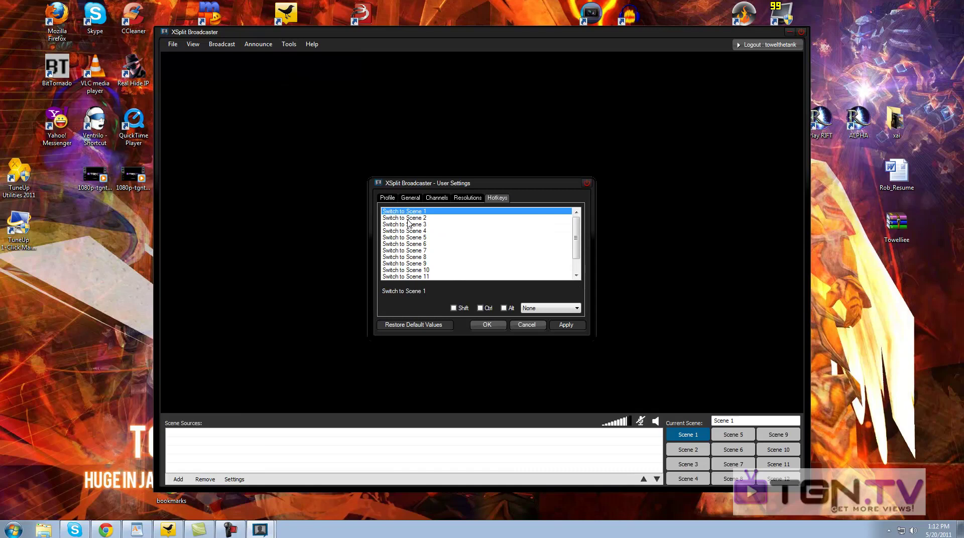
click(408, 219)
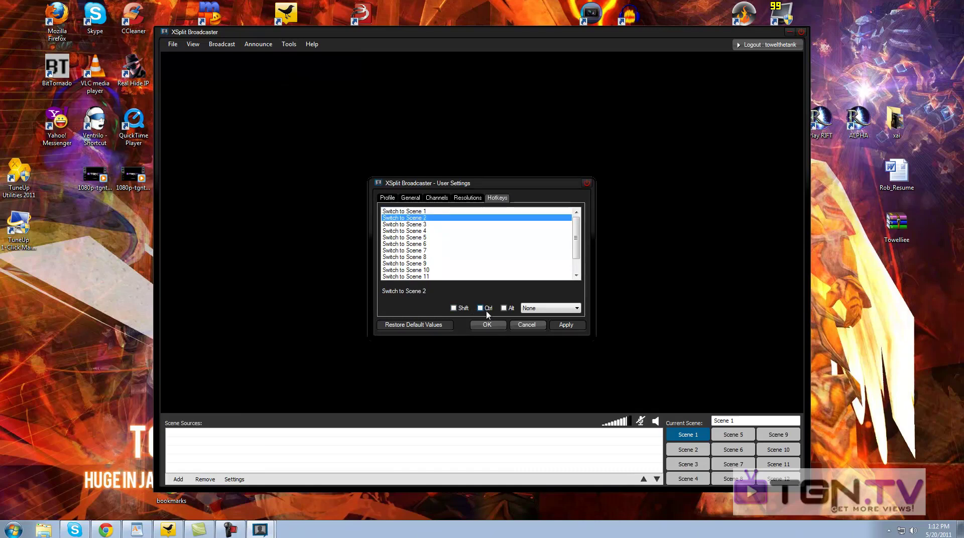
click(566, 310)
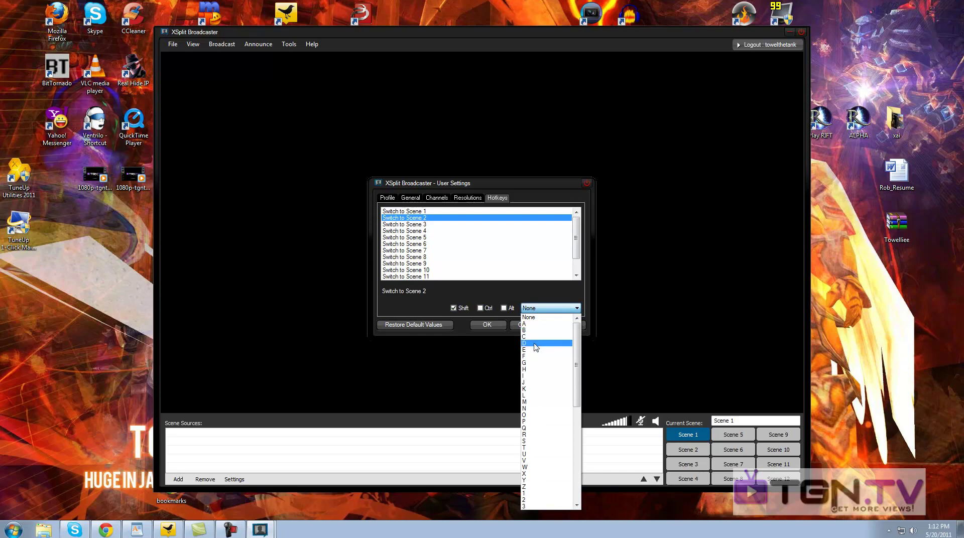
click(530, 435)
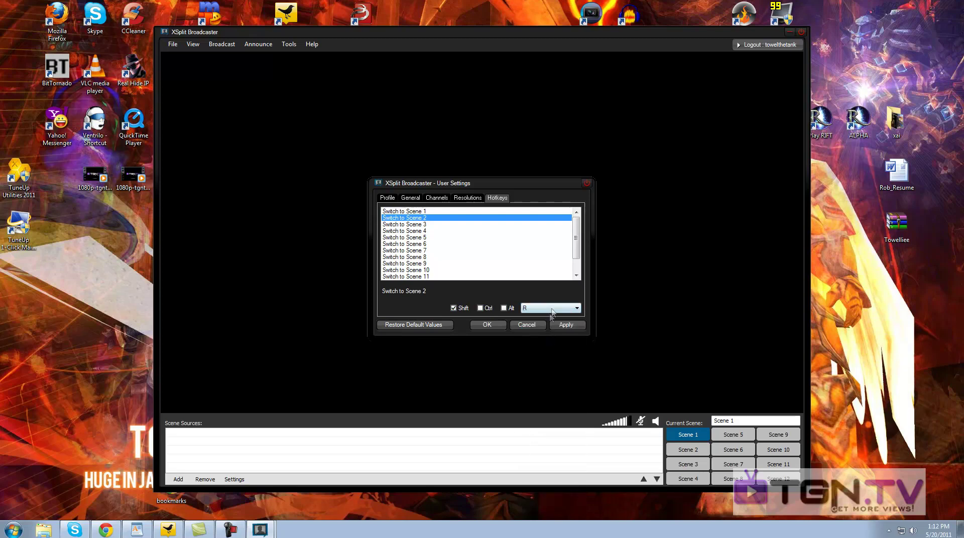
click(563, 327)
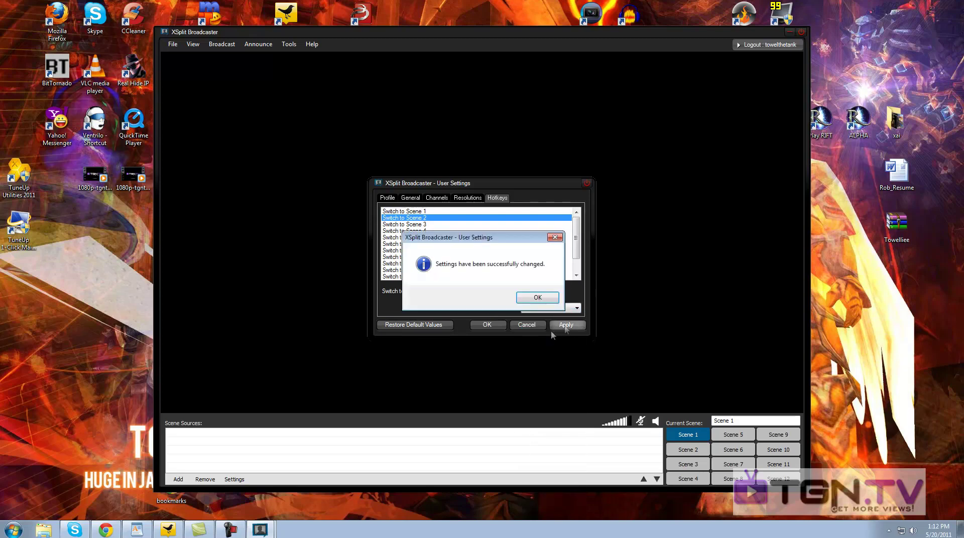
click(536, 300)
click(488, 326)
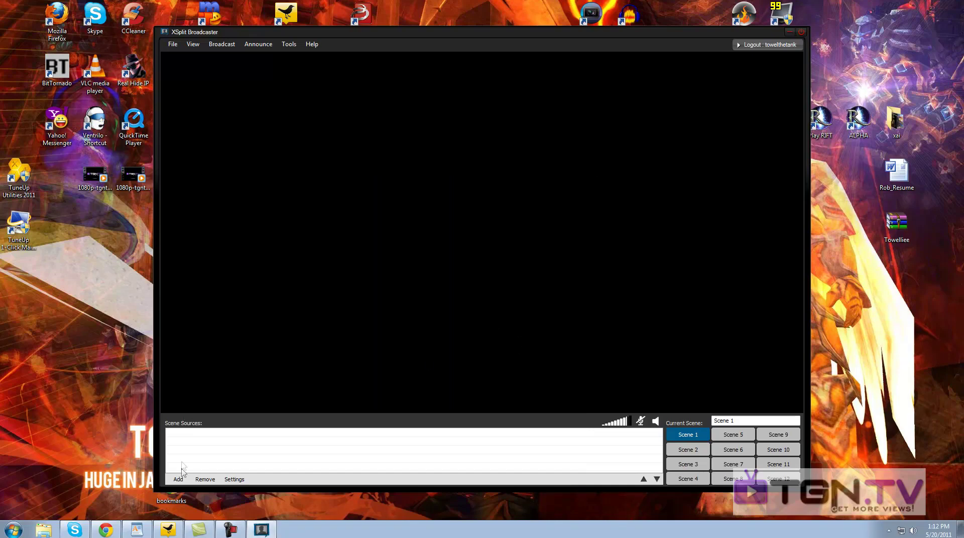
Step: Add a full 1920 x 1080 screen region to Scene 1, stretched to fill the preview
click(179, 479)
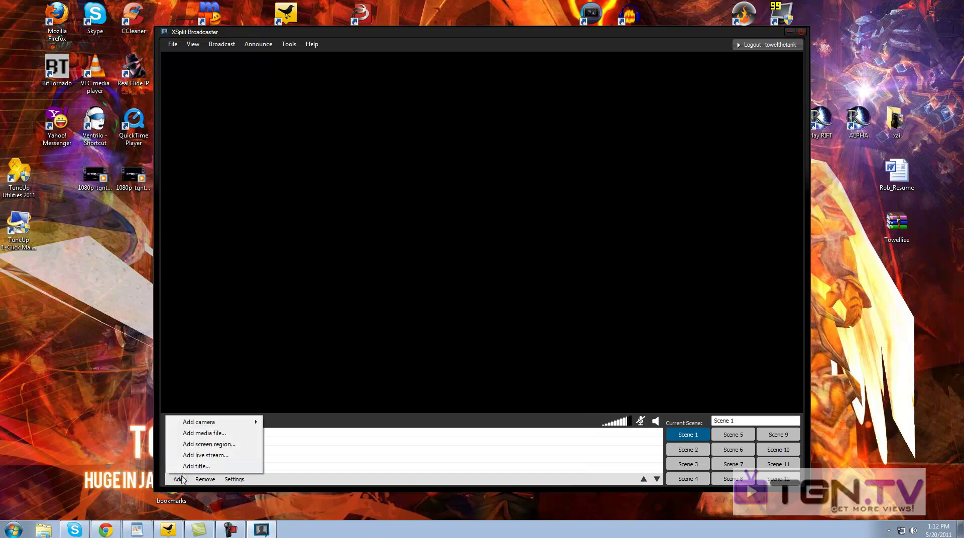
click(201, 445)
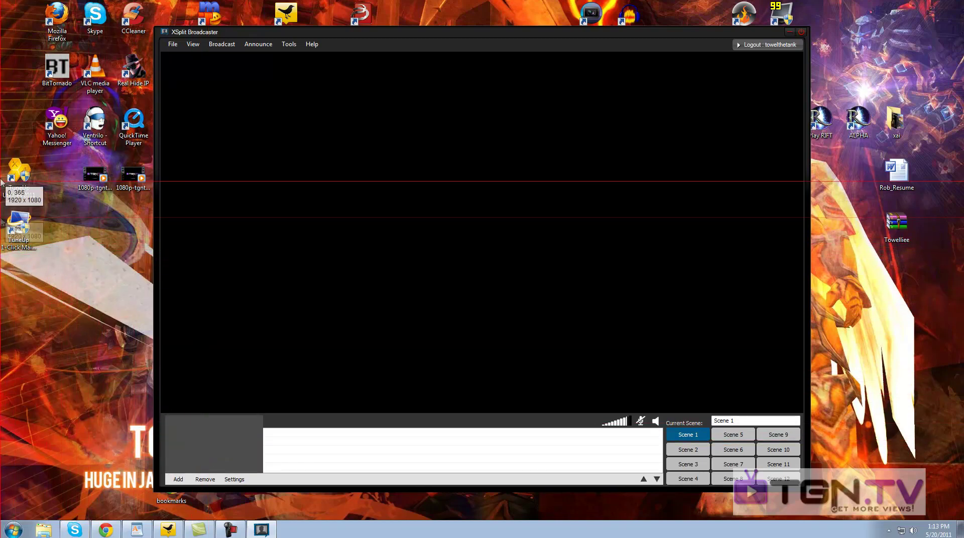
click(1, 2)
drag(481, 238, 804, 414)
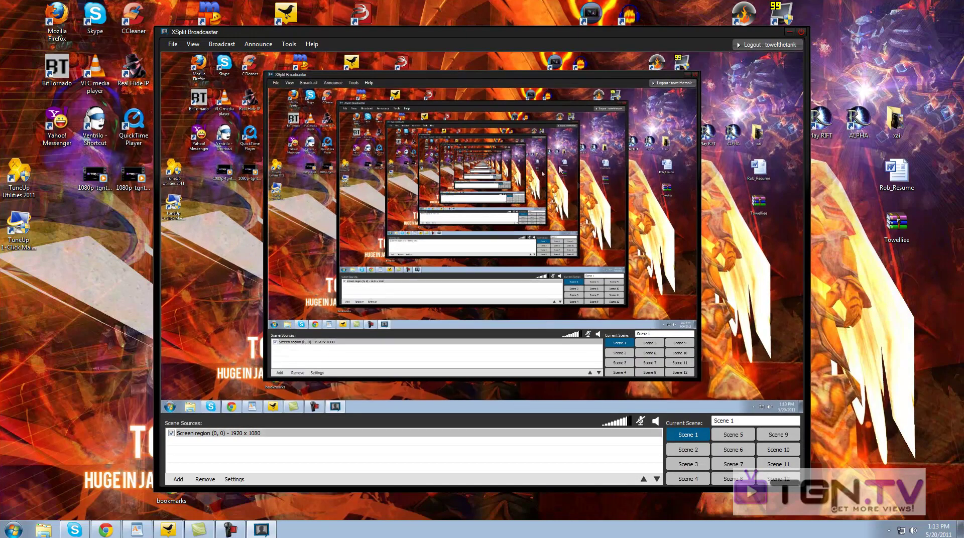
click(688, 449)
Step: Launch World of Warcraft and capture its window as a screen region in Scene 2
click(13, 530)
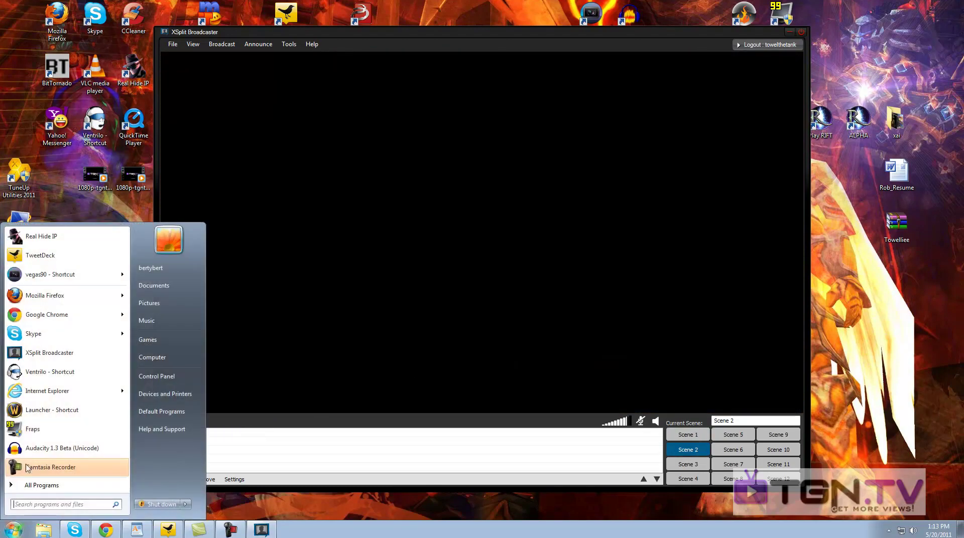
click(55, 400)
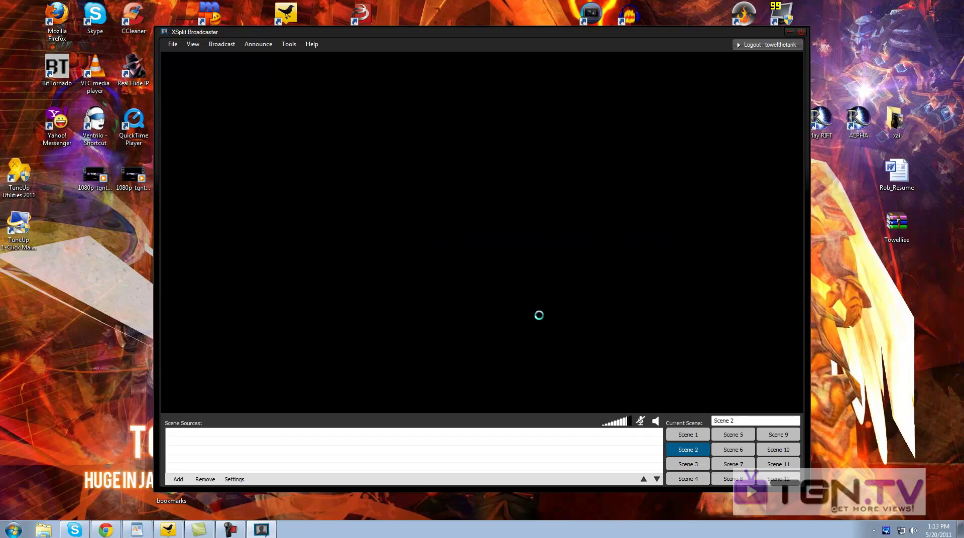
key(alt+Tab)
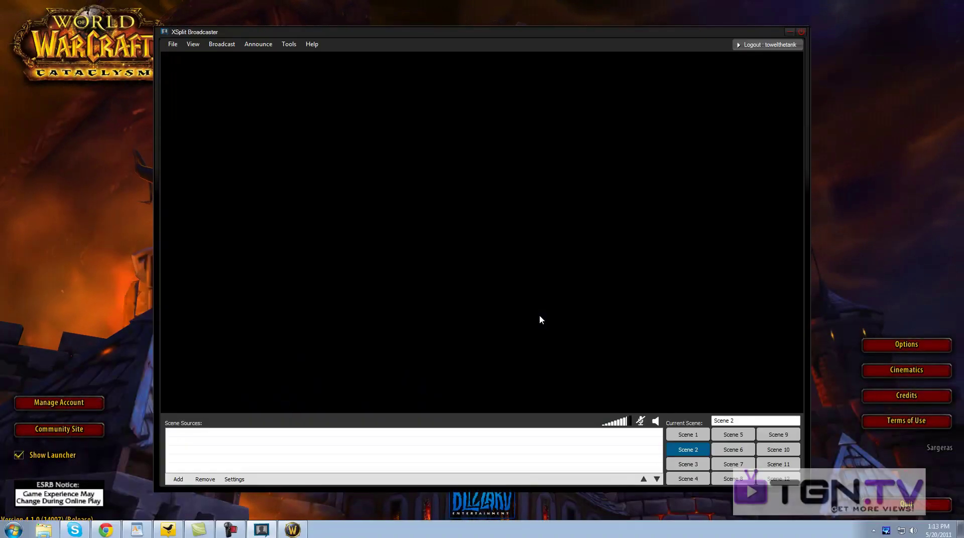
click(178, 480)
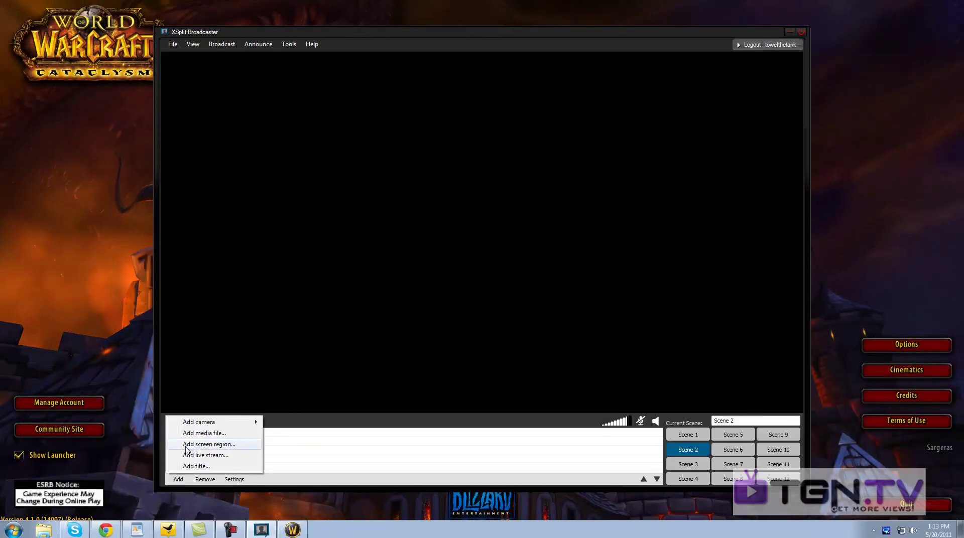
click(185, 449)
click(5, 5)
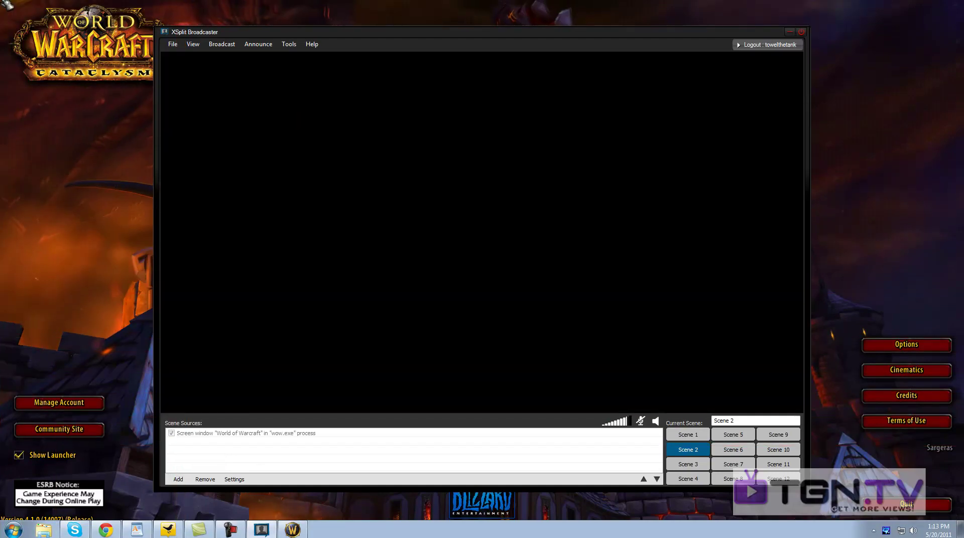
Step: Stretch the game capture to fill the canvas and start broadcasting to JustinTV
drag(600, 171, 279, 171)
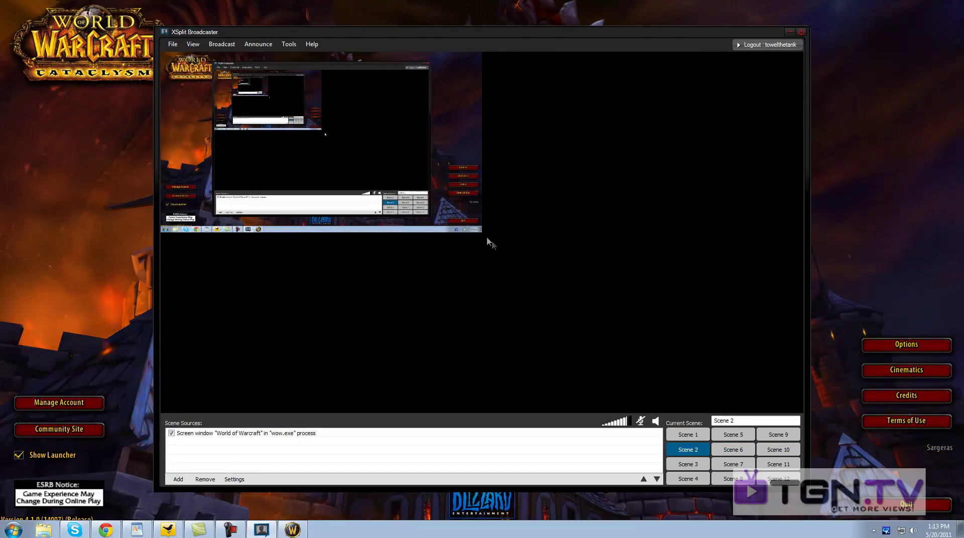
drag(480, 237, 833, 451)
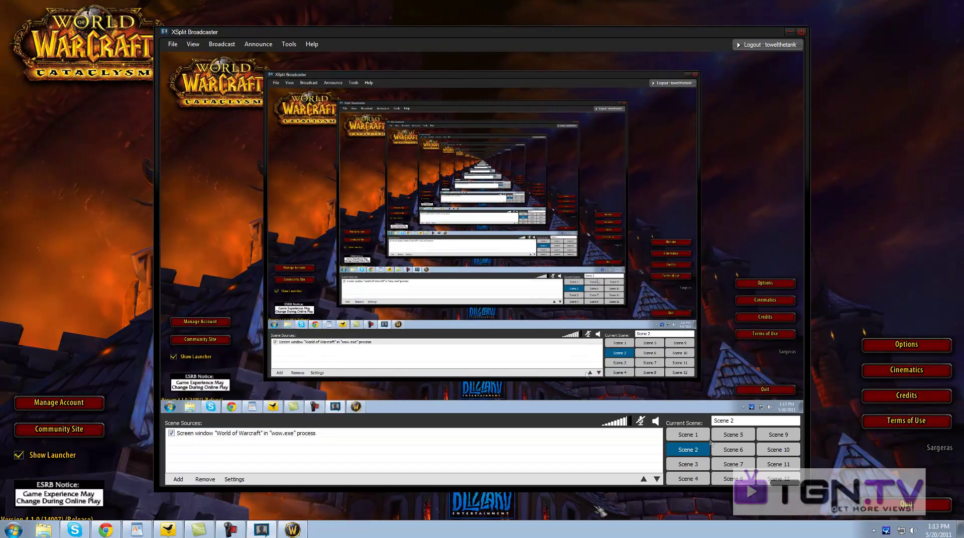
click(484, 433)
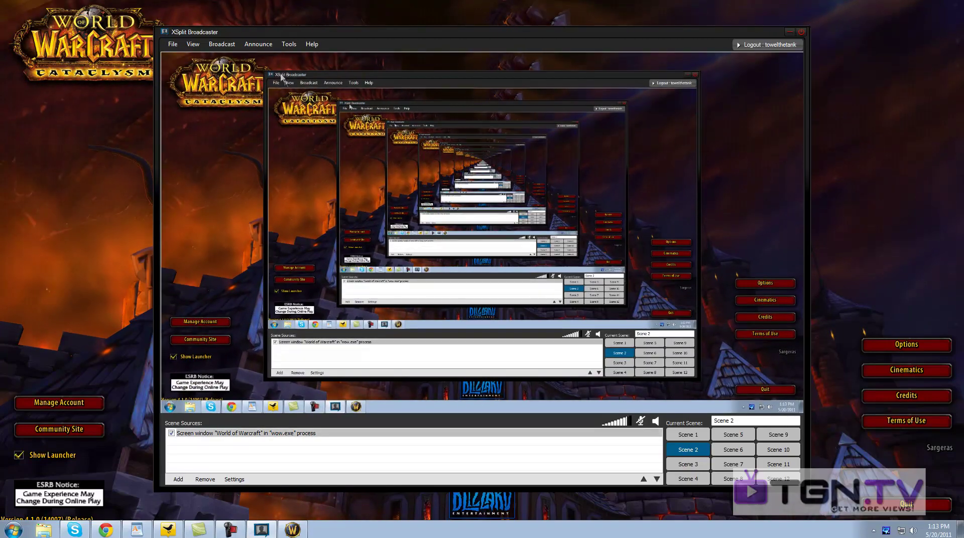
click(222, 44)
click(232, 57)
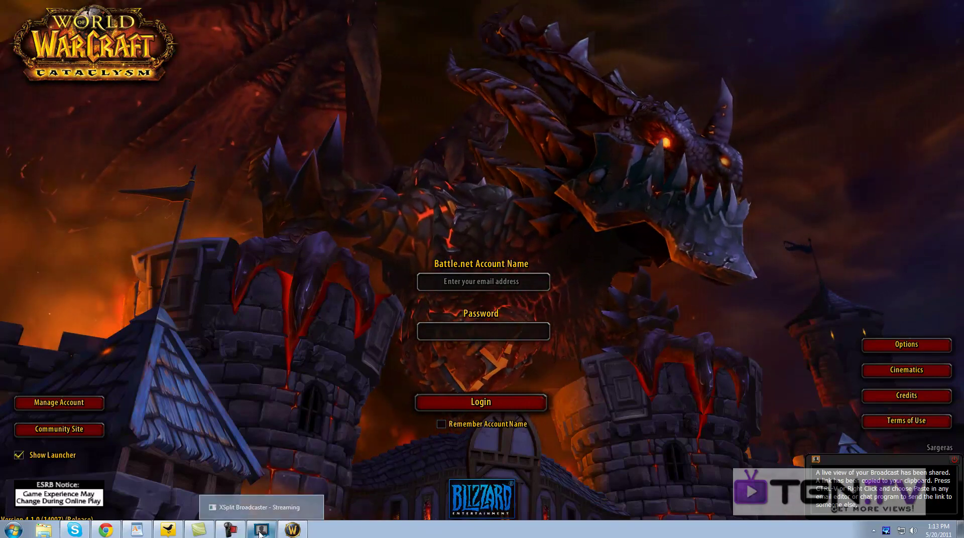
Step: Bring XSplit back over the game and switch the live broadcast to Scene 1's full-screen capture
click(241, 533)
click(688, 435)
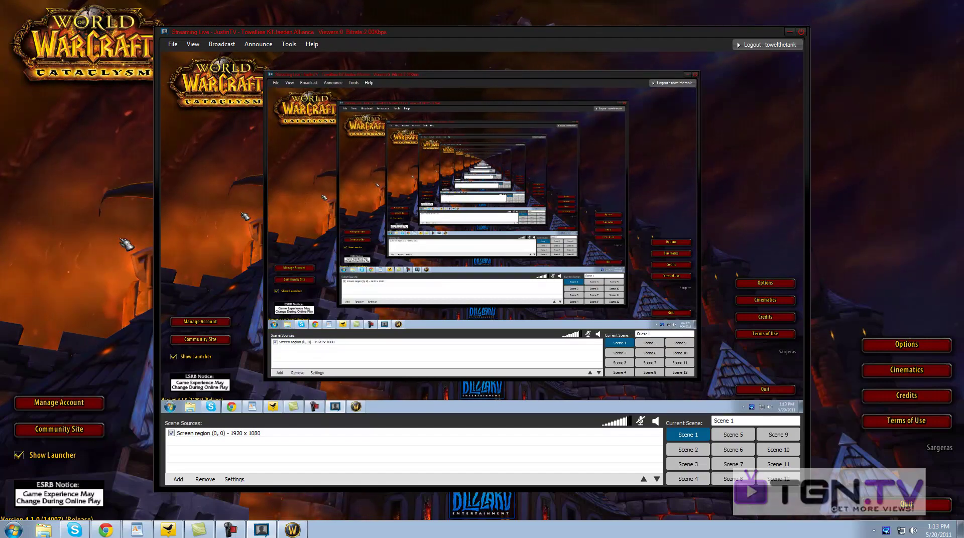
click(206, 434)
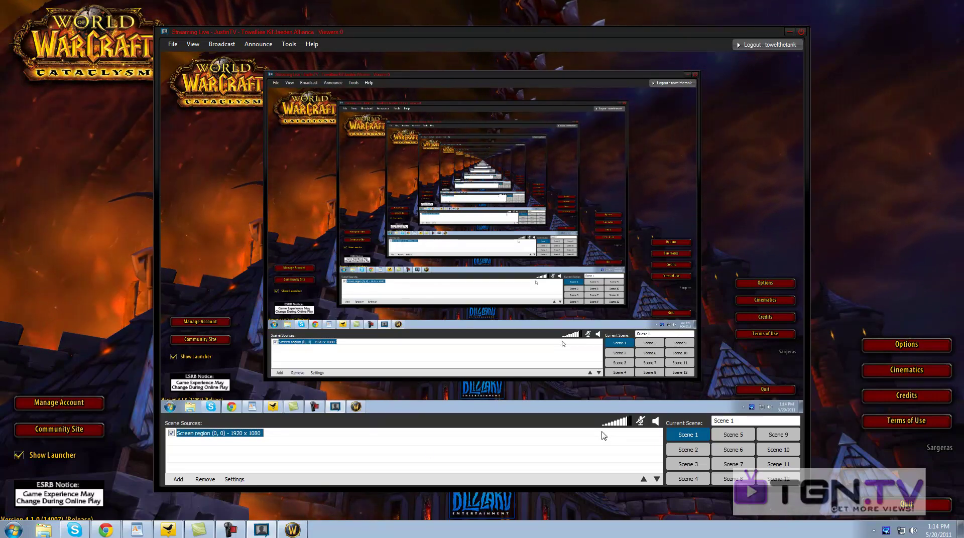
click(603, 454)
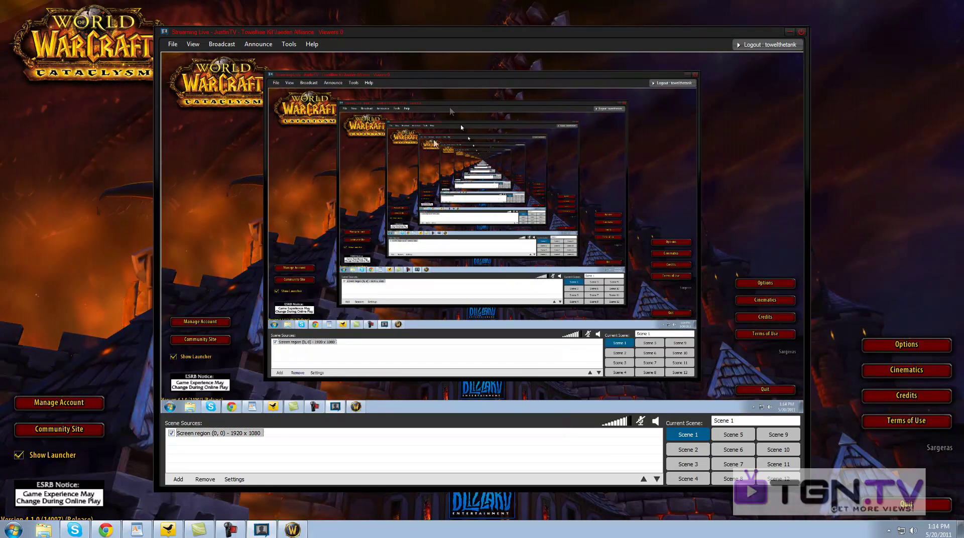
click(187, 478)
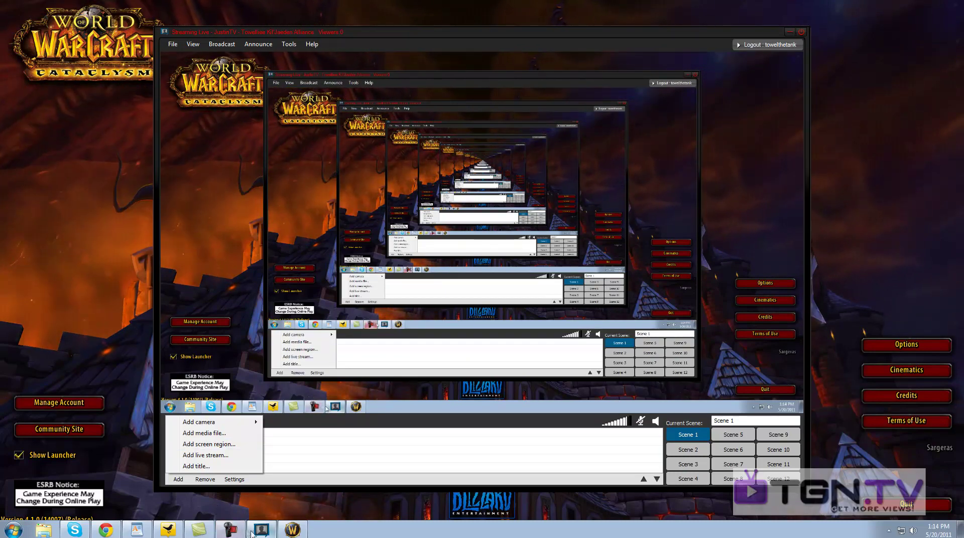
Step: Check the live stream from XSplit's taskbar button and return to the Windows desktop
mouse_move(258, 534)
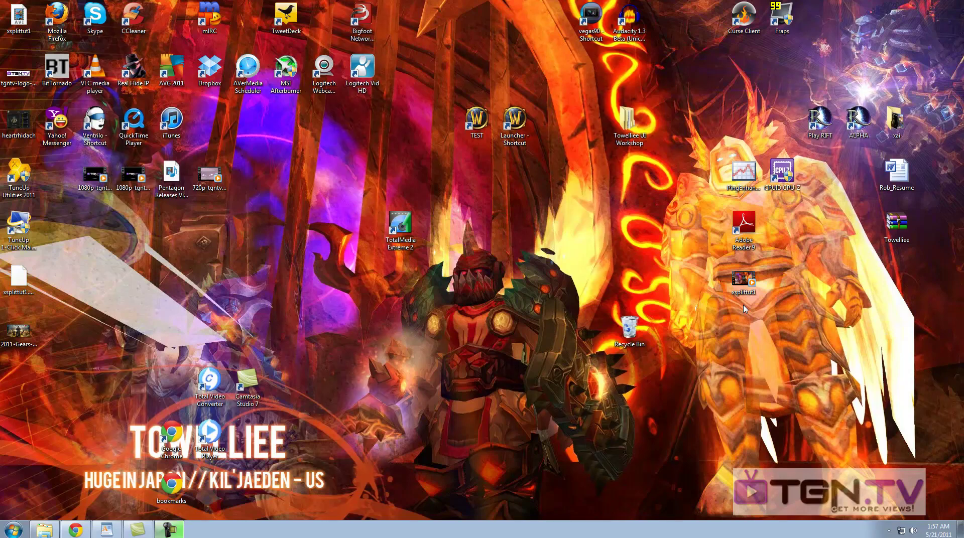
Step: Launch TotalMedia Extreme 2 and open its Record Video capture module previewing the Xbox dashboard
double_click(401, 231)
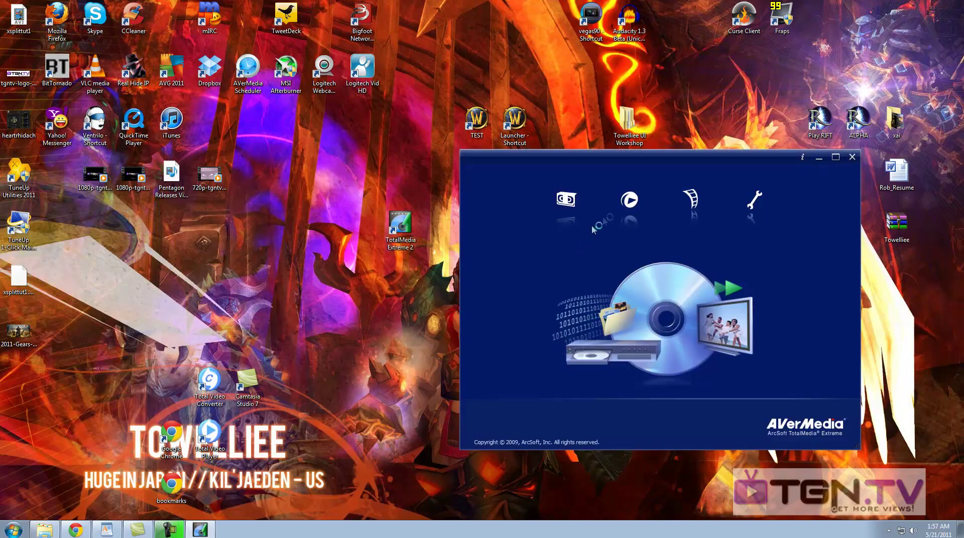
mouse_move(631, 202)
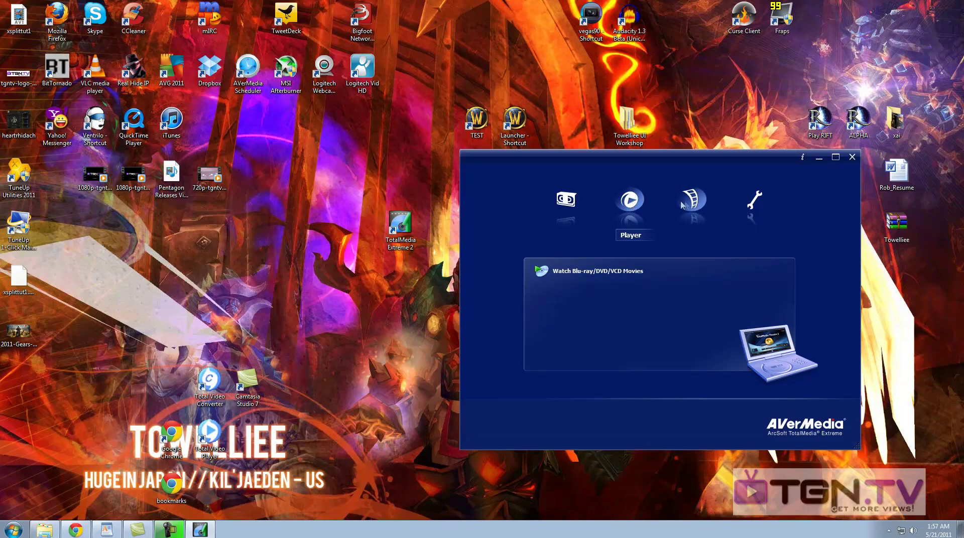
mouse_move(701, 205)
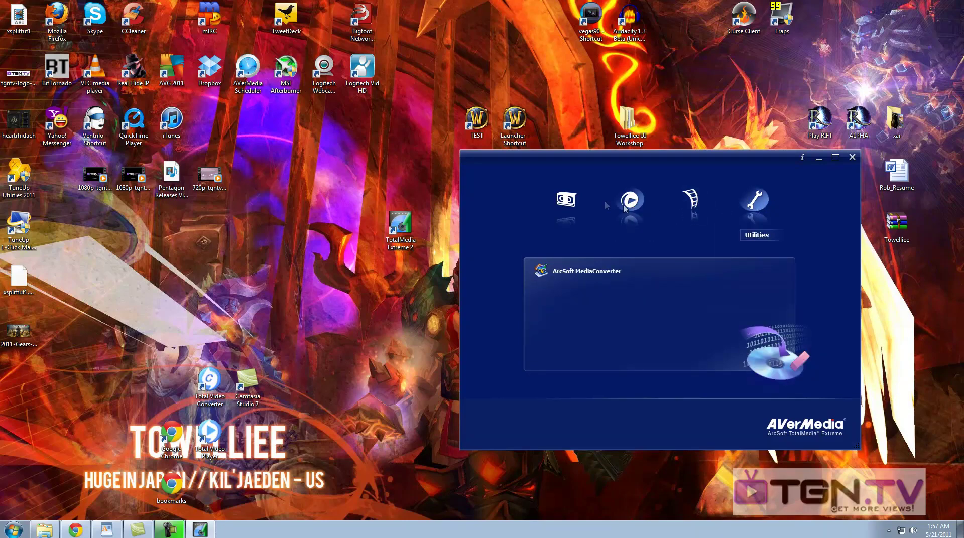
mouse_move(571, 203)
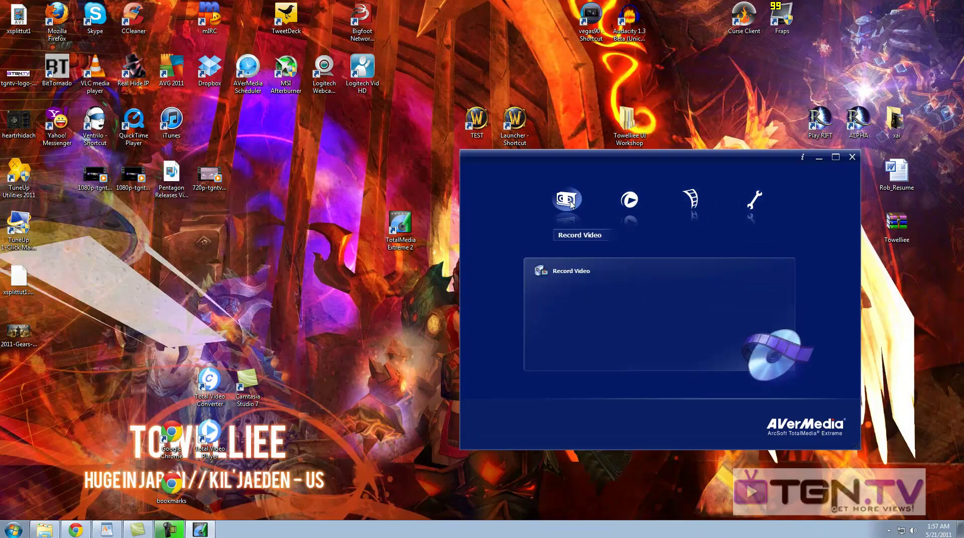
click(553, 271)
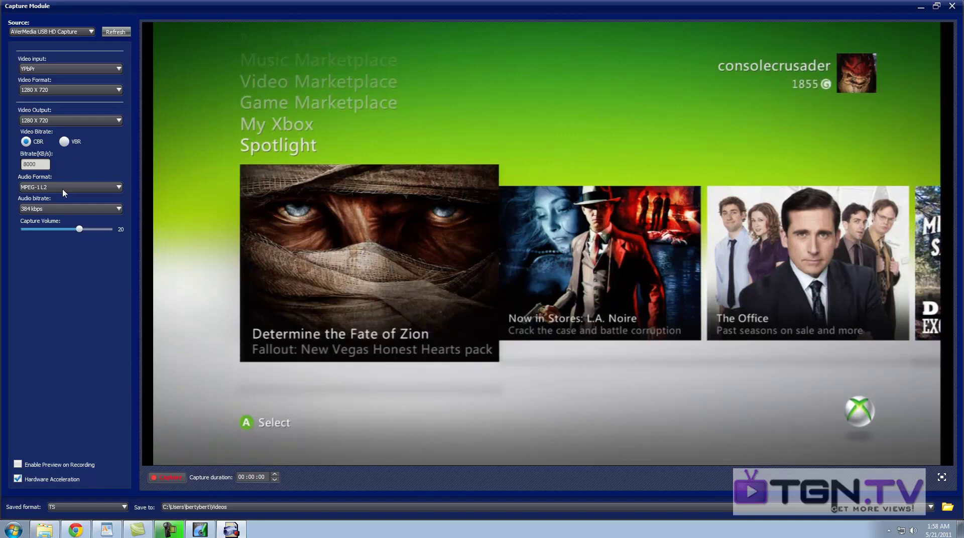
Step: Keep audio bitrate at 384 kbps, lower capture volume from 20 to 11, and show the preview full-screen
click(63, 208)
click(63, 212)
mouse_move(79, 231)
mouse_down()
mouse_move(56, 233)
mouse_move(68, 239)
mouse_up()
click(943, 478)
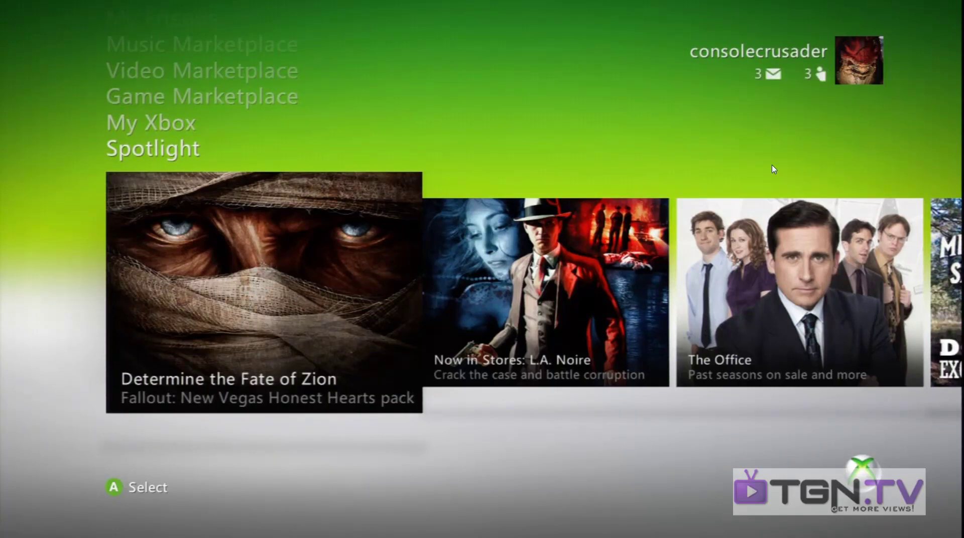
Step: Switch to the ArcSoft TotalMedia Extreme main window with Alt+Tab
key(alt+Tab)
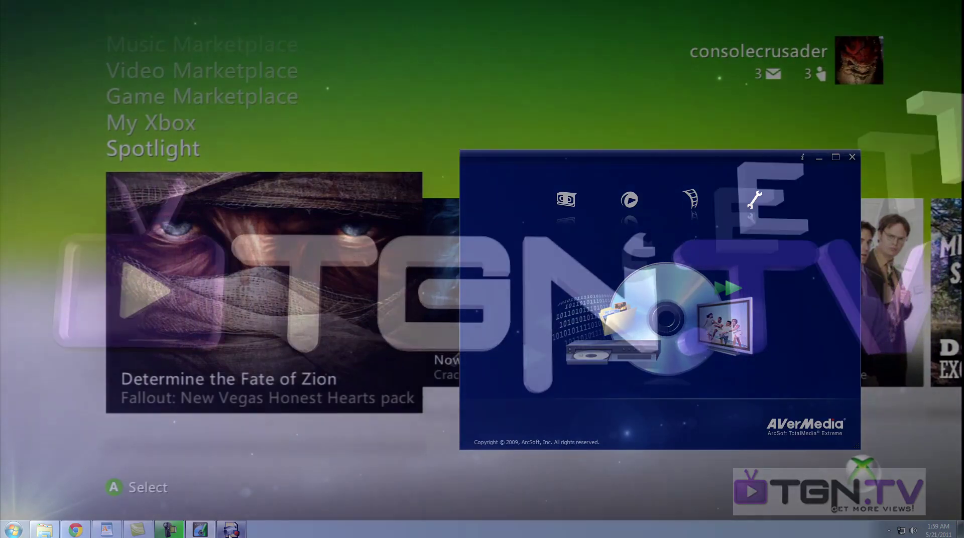
Step: Bring up the TotalMedia Extreme launcher window over the live full-screen Xbox dashboard preview
mouse_move(231, 530)
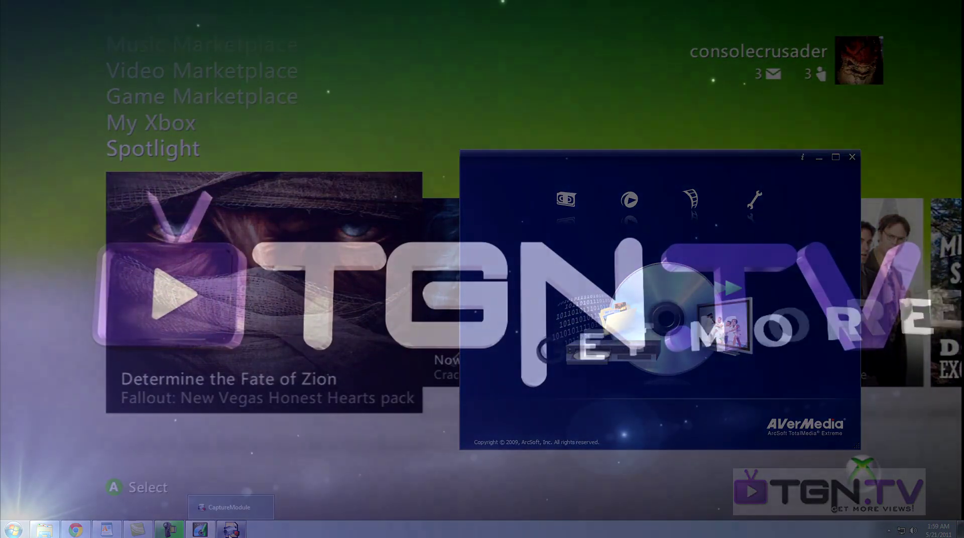